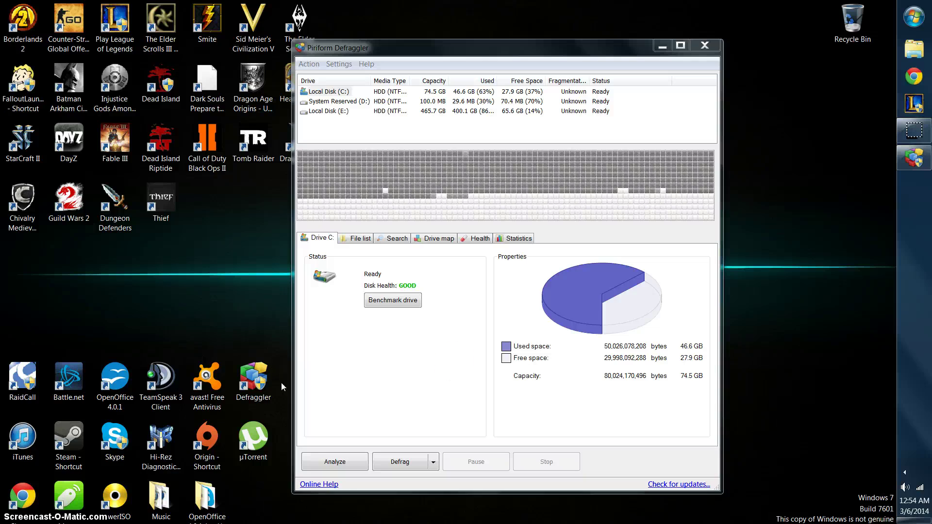
View the status and properties of the listed drives, finishing with Local Disk (C:) selected
{"action": "left_click", "coordinate": [455, 366]}
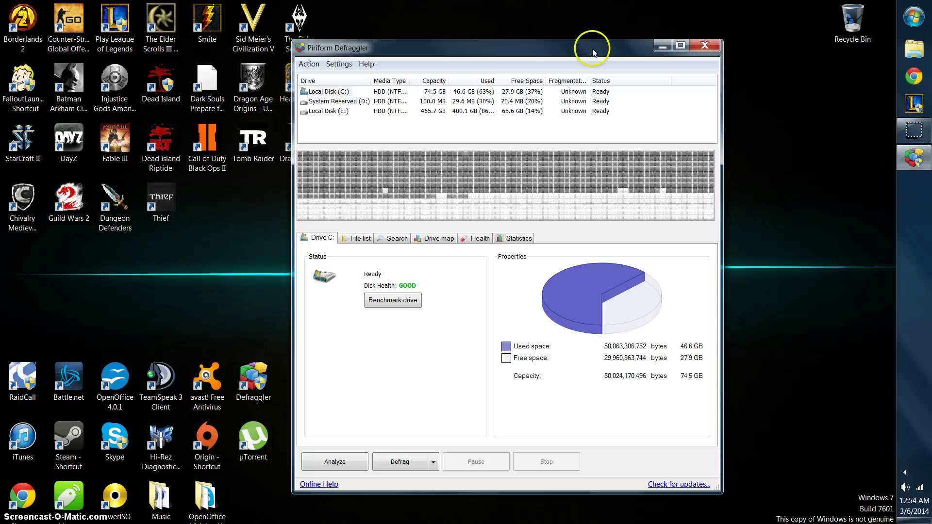
{"action": "left_click_drag", "start_coordinate": [592, 47], "coordinate": [587, 48]}
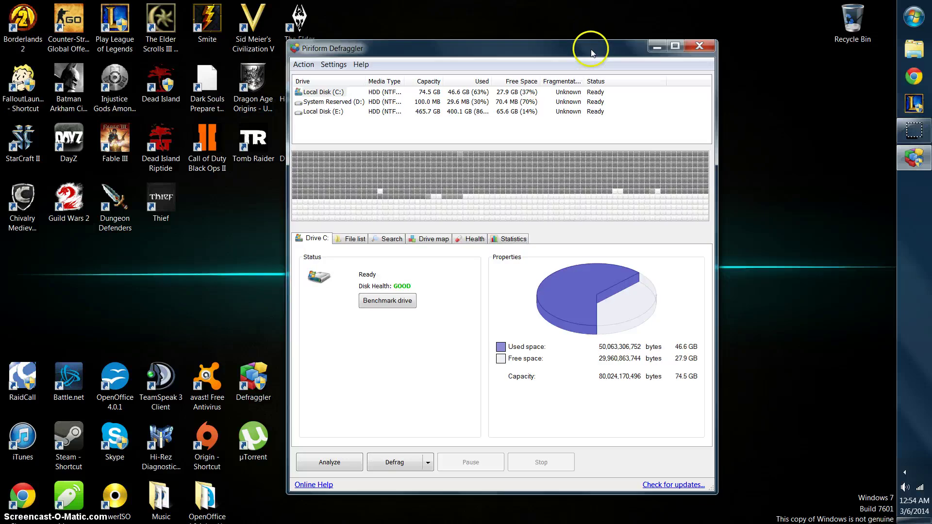
{"action": "left_click", "coordinate": [325, 112]}
{"action": "left_click", "coordinate": [328, 92]}
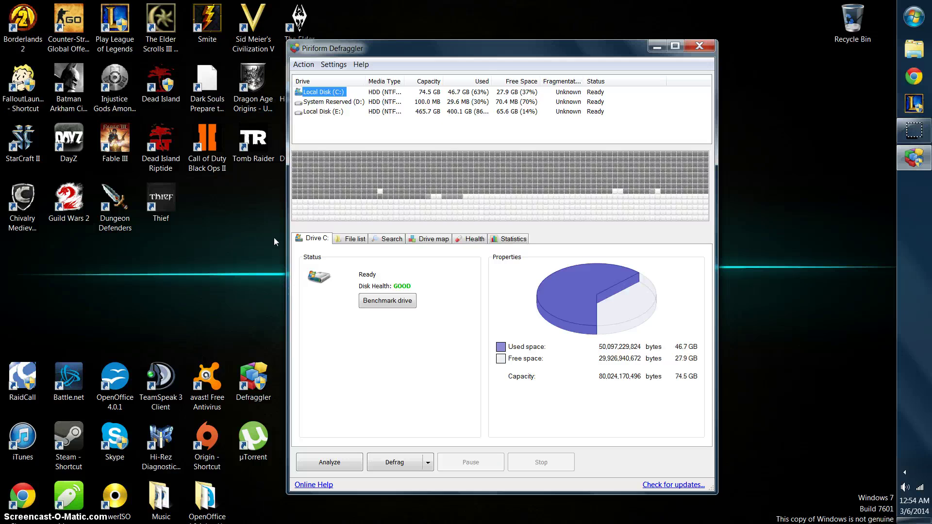
{"action": "left_click", "coordinate": [323, 102]}
{"action": "left_click", "coordinate": [319, 112]}
{"action": "left_click", "coordinate": [323, 93]}
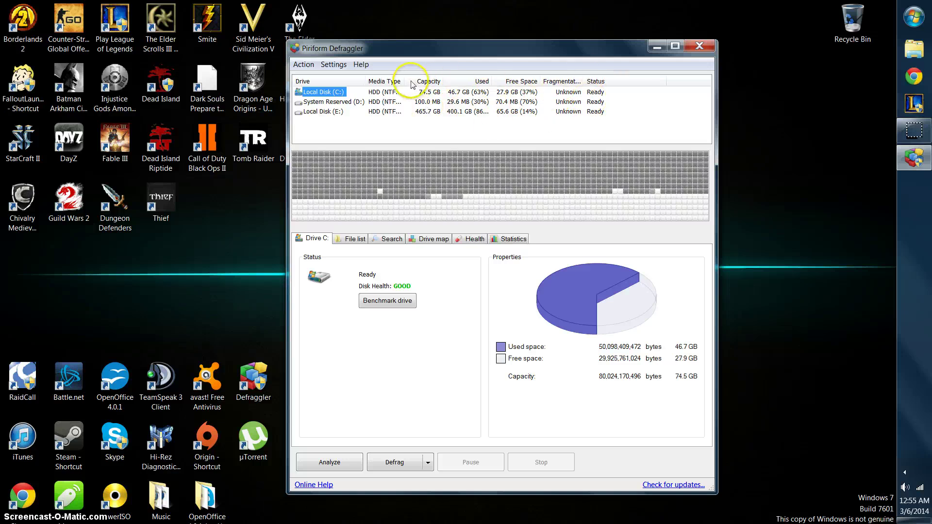
Widen the Media Type and Fragmentation columns in the drive list so their full text fits
{"action": "left_click_drag", "start_coordinate": [411, 82], "coordinate": [428, 81]}
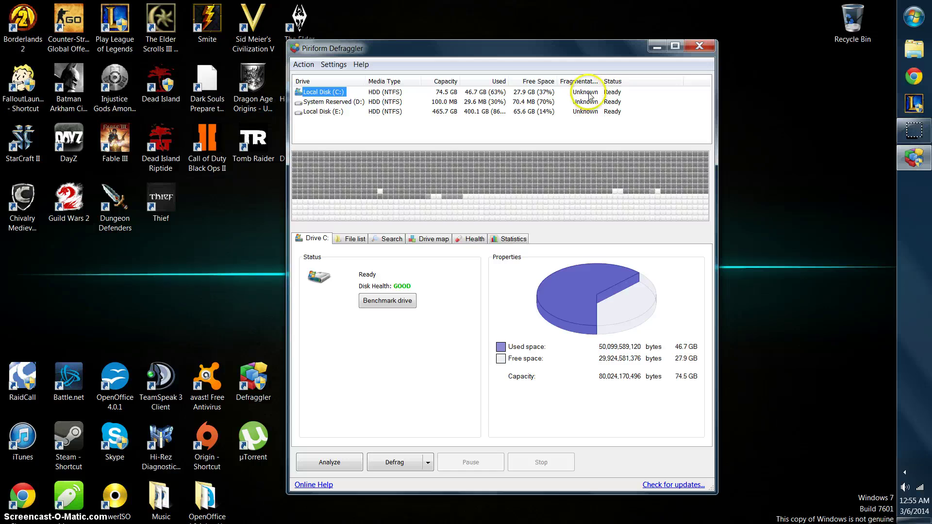
{"action": "left_click_drag", "start_coordinate": [601, 82], "coordinate": [614, 82]}
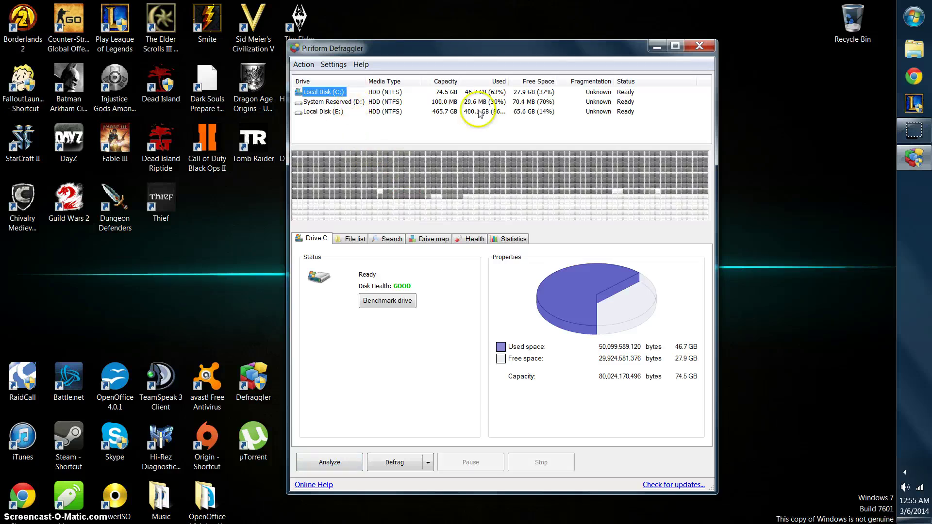
Analyze Local Disk (E:) for fragmentation and check its block map against the drive map's color legend
{"action": "left_click", "coordinate": [339, 113]}
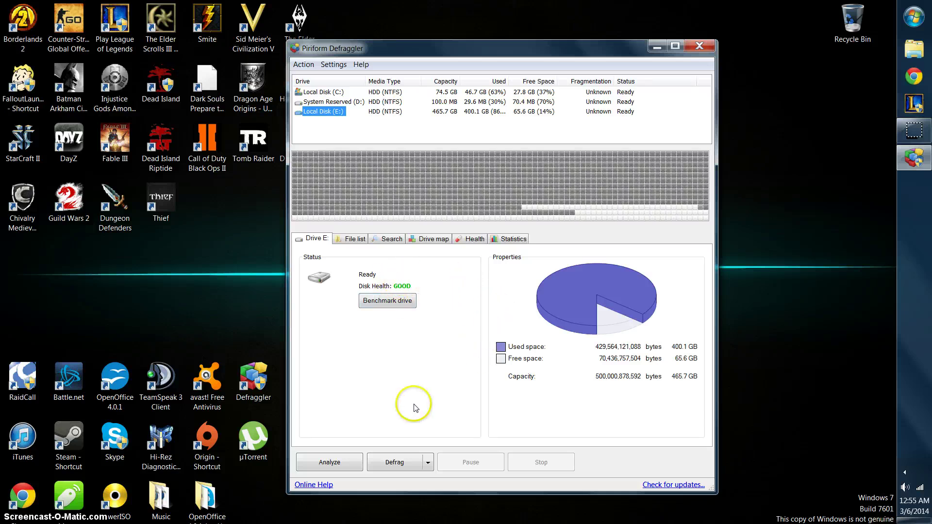
{"action": "left_click", "coordinate": [342, 463]}
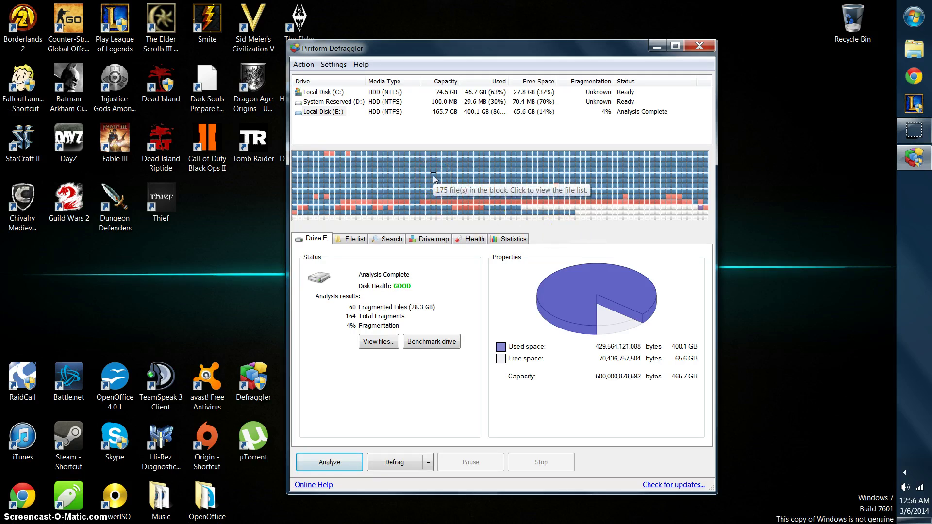
{"action": "left_click", "coordinate": [407, 177]}
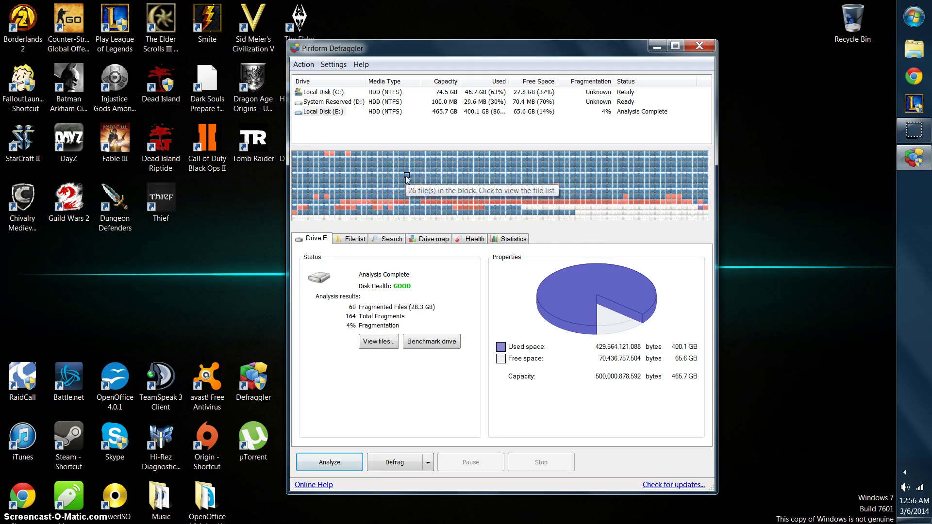
{"action": "mouse_move", "coordinate": [406, 178]}
{"action": "left_mouse_down"}
{"action": "mouse_move", "coordinate": [450, 174]}
{"action": "mouse_move", "coordinate": [463, 195]}
{"action": "left_mouse_up"}
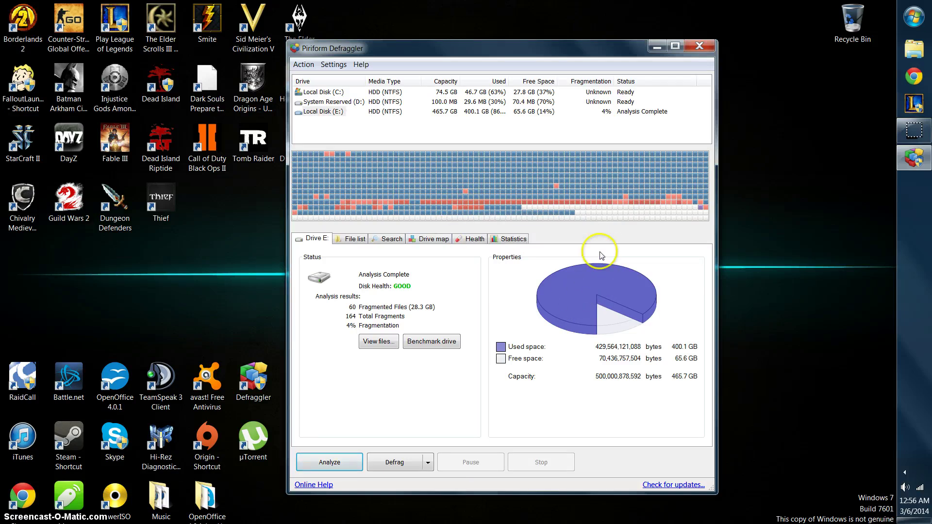
{"action": "left_click", "coordinate": [443, 243]}
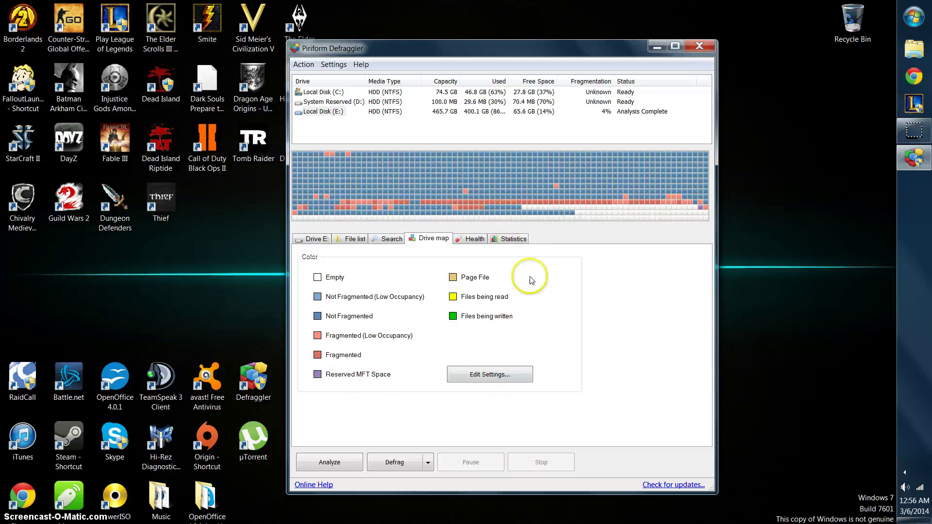
{"action": "left_click", "coordinate": [314, 239]}
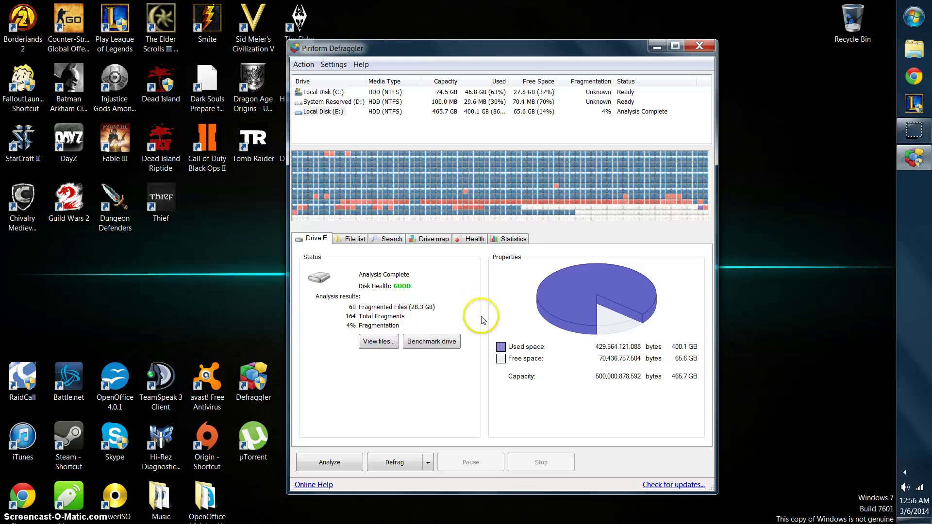
Run a Quick Defrag on Local Disk (E:)
{"action": "left_click", "coordinate": [427, 466]}
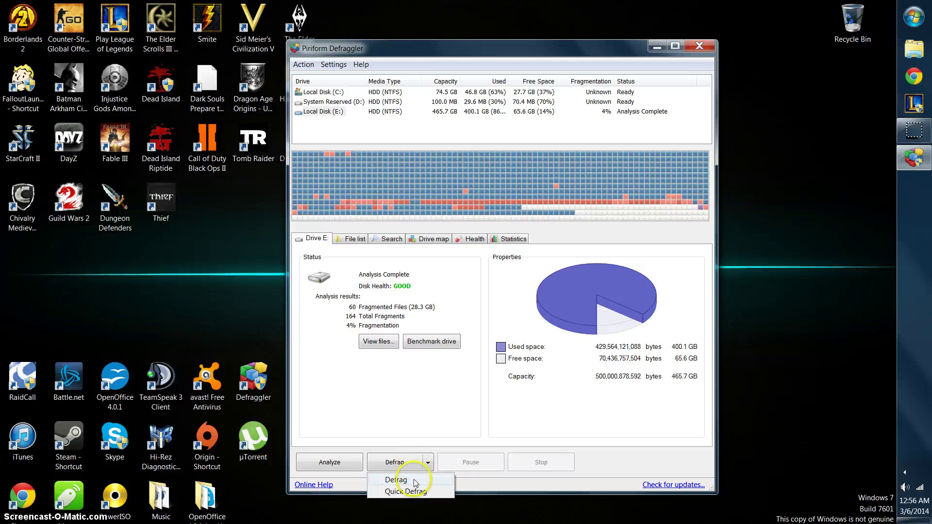
{"action": "left_click", "coordinate": [420, 492]}
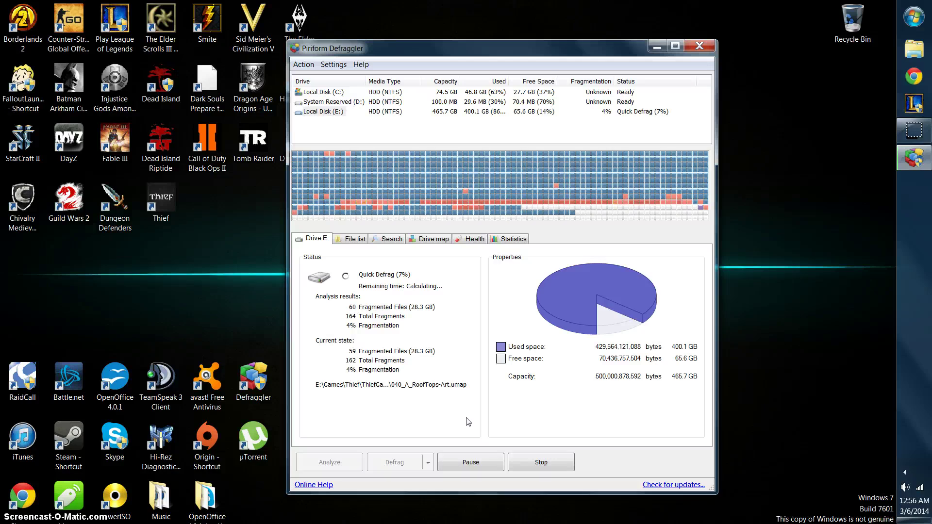
{"action": "left_click", "coordinate": [445, 282]}
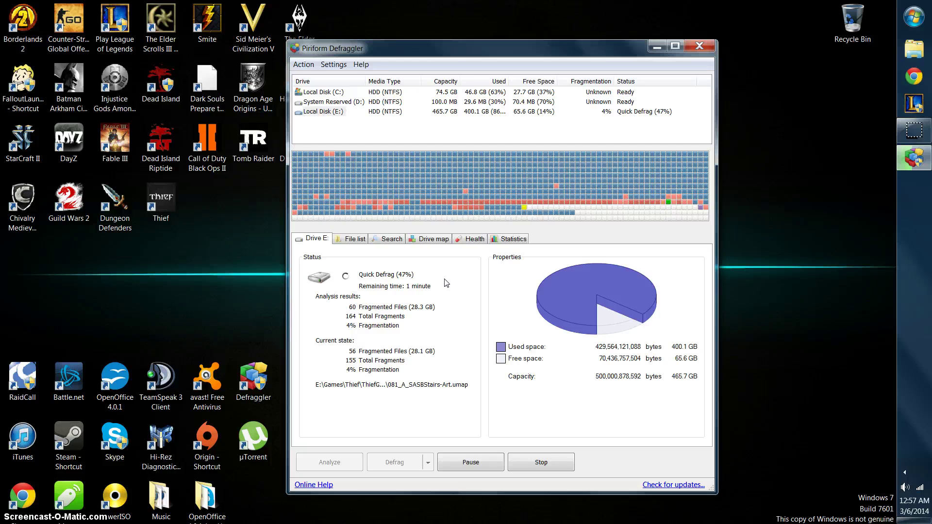
Examine the drive map's color legend, the list of fragmented files and the quick defrag status of drive E
{"action": "left_click", "coordinate": [426, 238]}
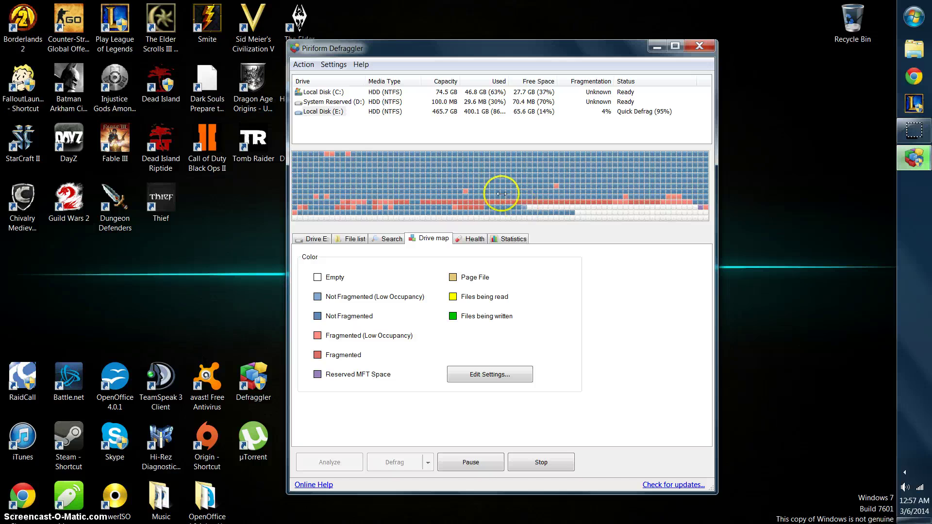
{"action": "left_click", "coordinate": [390, 239]}
{"action": "left_click", "coordinate": [353, 240]}
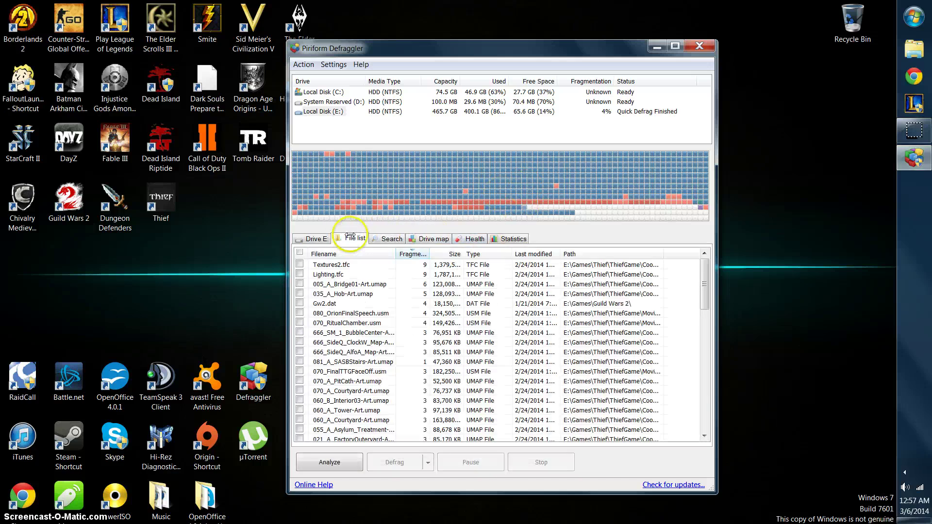
{"action": "left_click", "coordinate": [315, 239]}
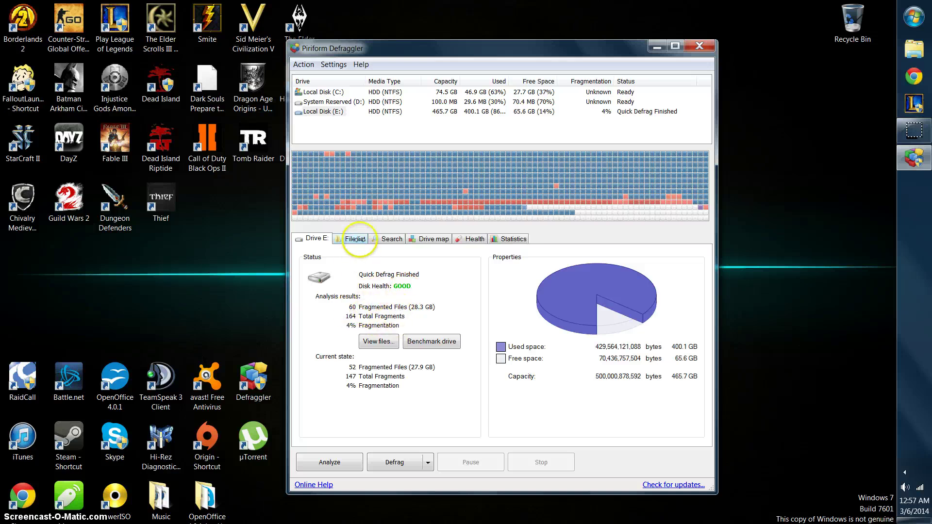
Browse drive E's fragmented files and widen the list's Size and Last modified columns
{"action": "left_click", "coordinate": [357, 238]}
{"action": "left_click_drag", "start_coordinate": [704, 283], "coordinate": [708, 428]}
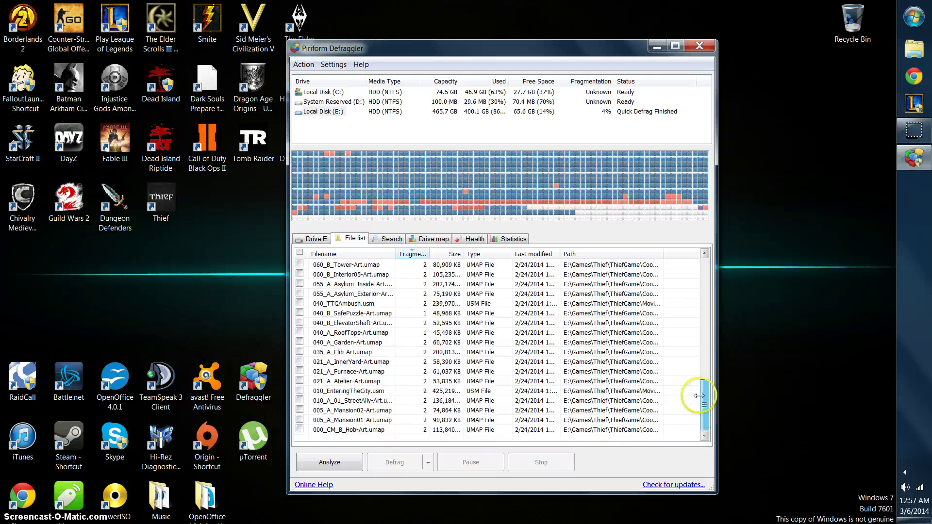
{"action": "left_click_drag", "start_coordinate": [702, 390], "coordinate": [678, 264]}
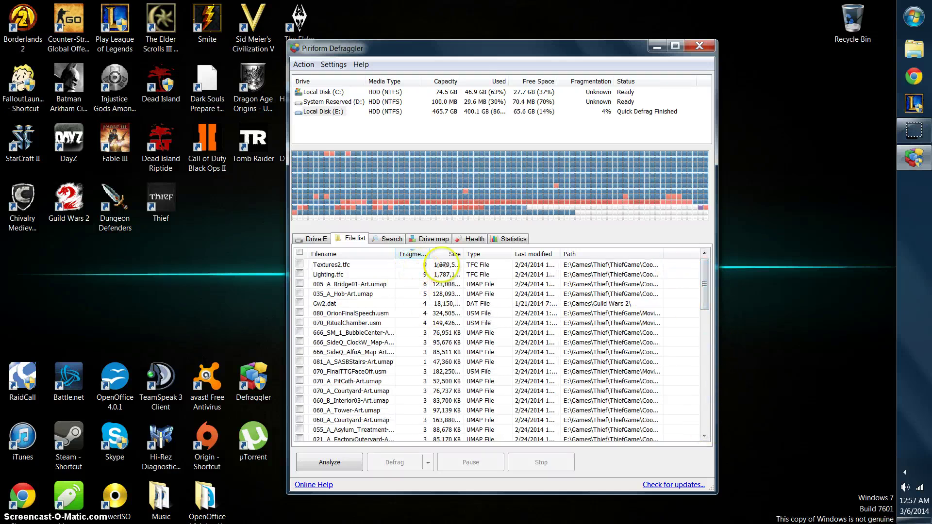
{"action": "left_click_drag", "start_coordinate": [463, 254], "coordinate": [504, 277]}
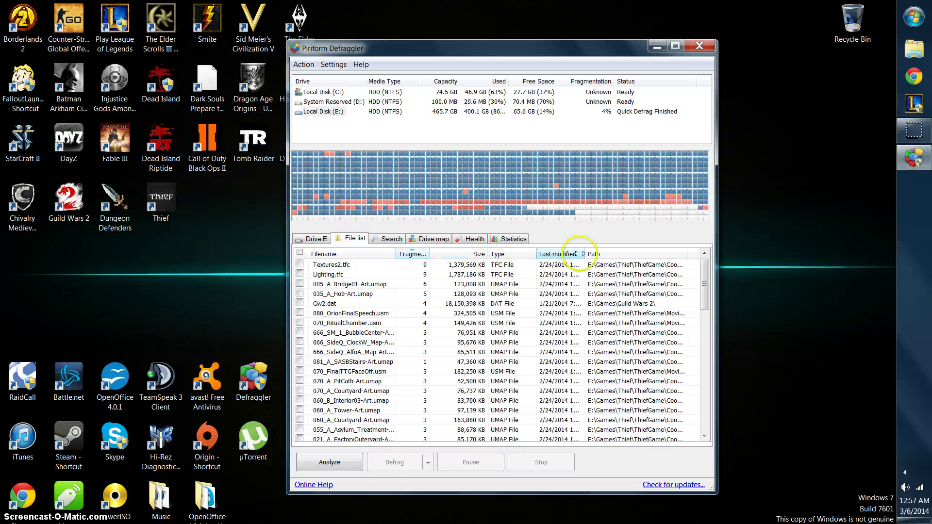
{"action": "left_click_drag", "start_coordinate": [585, 254], "coordinate": [593, 254]}
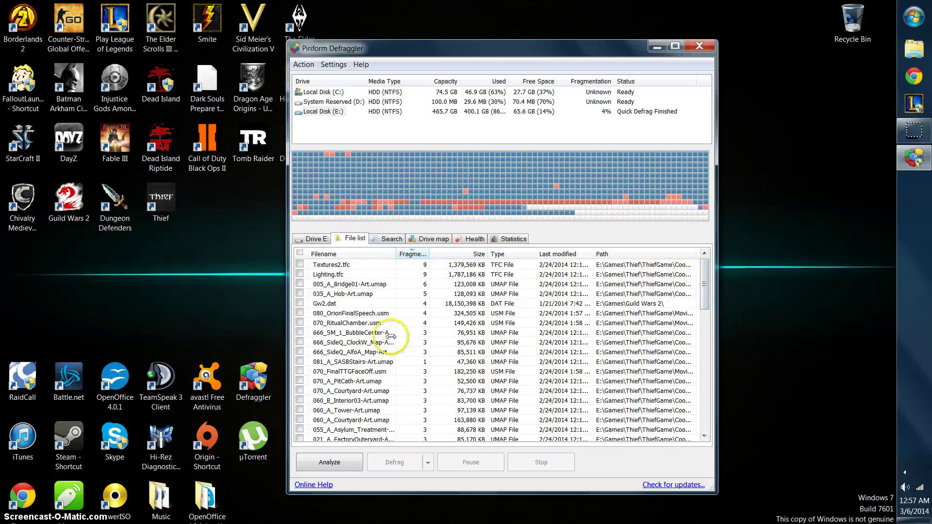
Return to drive E's status overview and start a full Defrag of the drive
{"action": "left_click", "coordinate": [317, 238]}
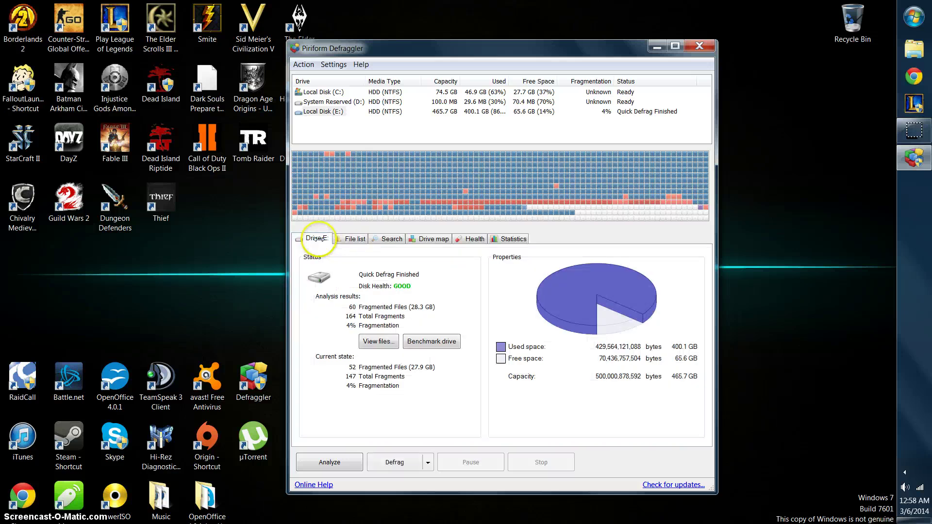
{"action": "left_click", "coordinate": [355, 238]}
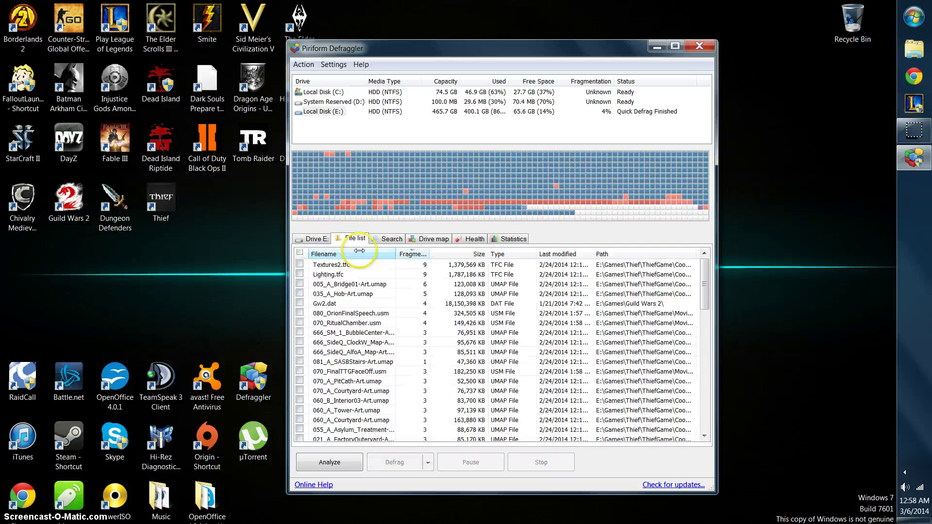
{"action": "left_click", "coordinate": [317, 238]}
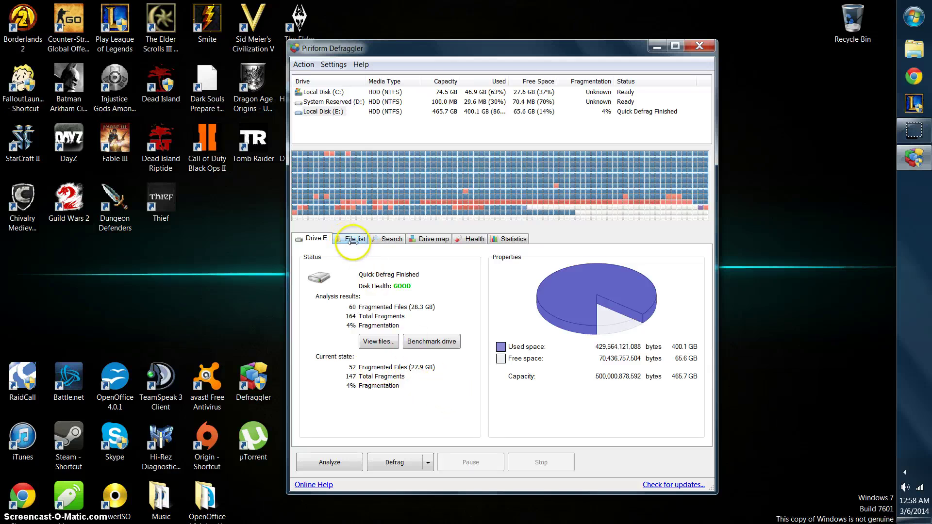
{"action": "left_click", "coordinate": [411, 461]}
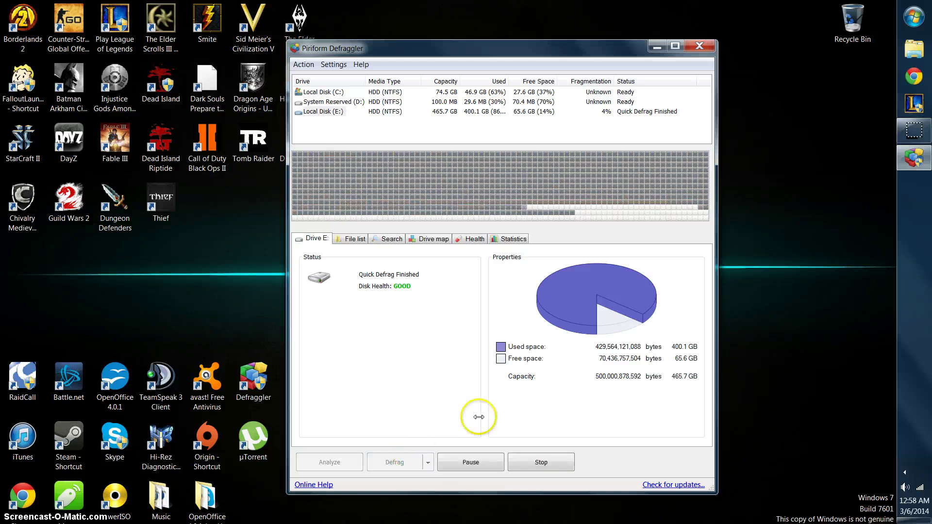
Examine drive E's file list, search parameters, map legend, disk health and statistics periods, returning to the defrag status
{"action": "left_click", "coordinate": [354, 239]}
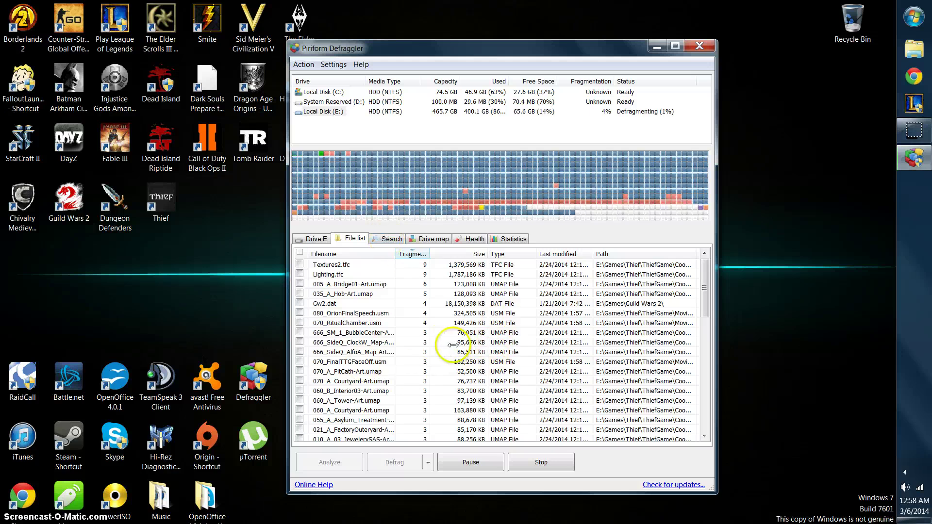
{"action": "left_click", "coordinate": [386, 238]}
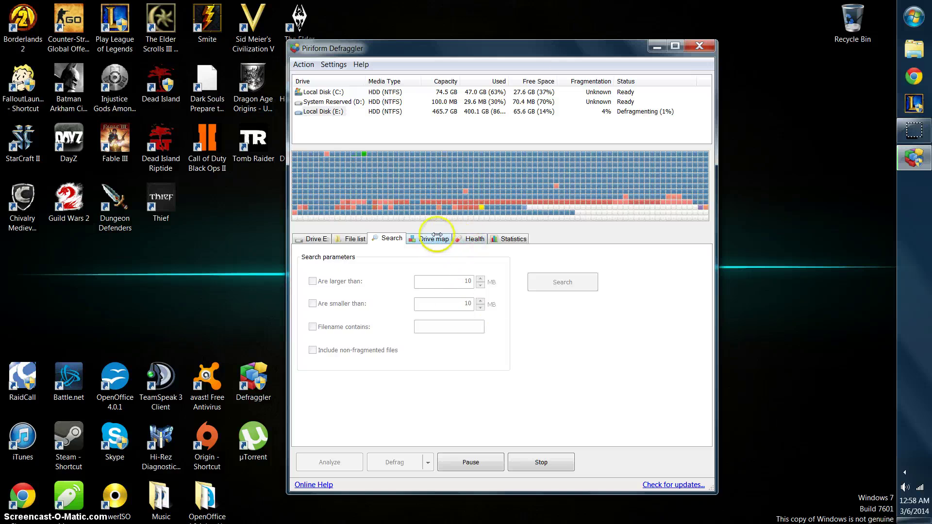
{"action": "left_click", "coordinate": [433, 238]}
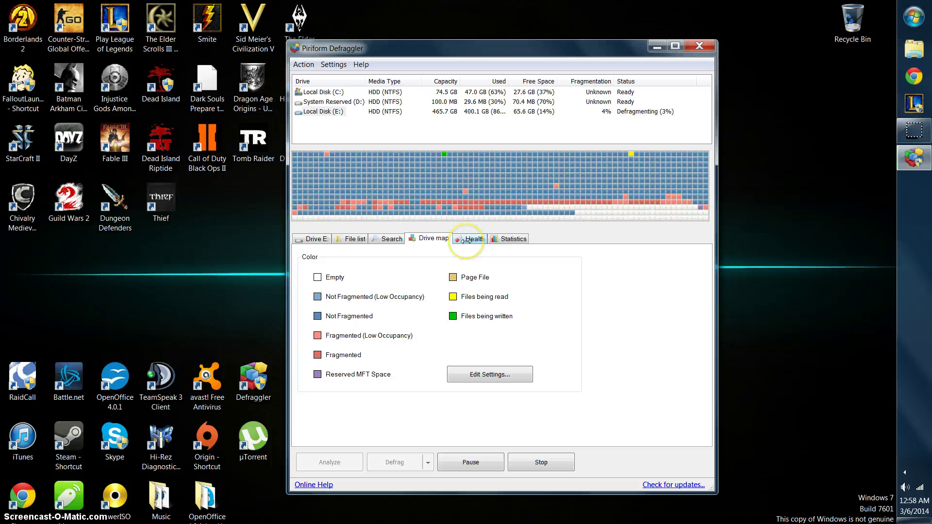
{"action": "left_click", "coordinate": [467, 239]}
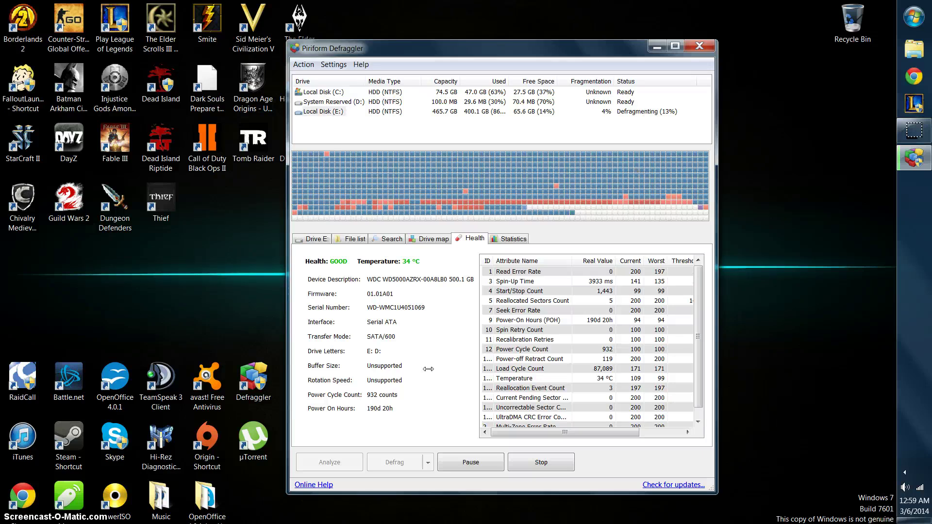
{"action": "left_click", "coordinate": [512, 238]}
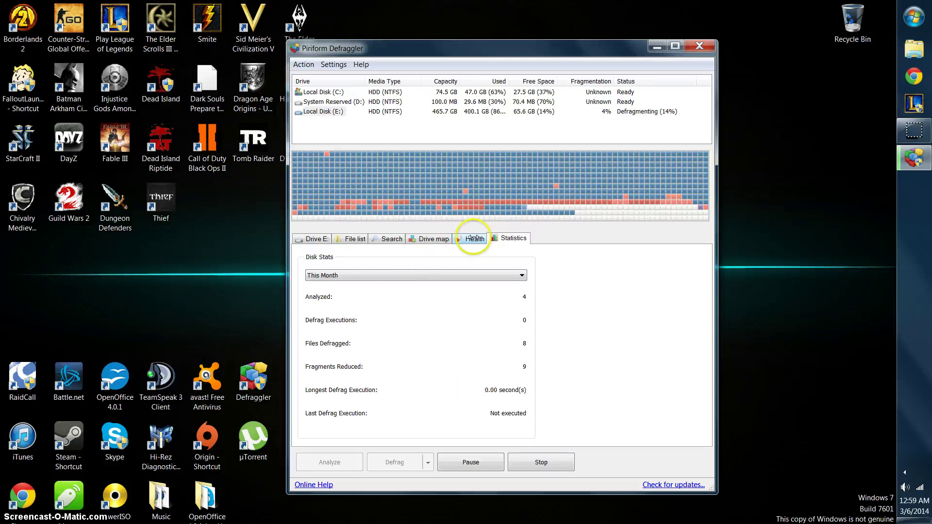
{"action": "left_click", "coordinate": [456, 275]}
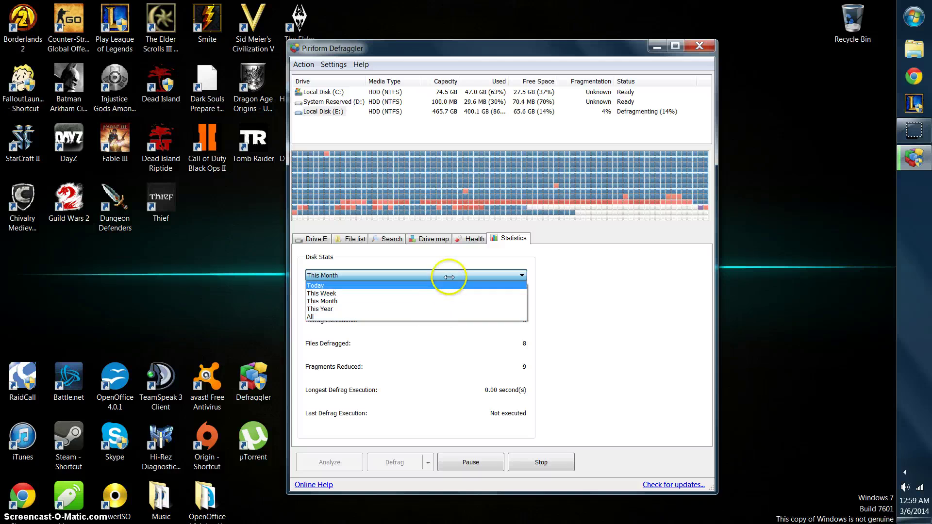
{"action": "left_click", "coordinate": [448, 270]}
{"action": "left_click", "coordinate": [313, 238]}
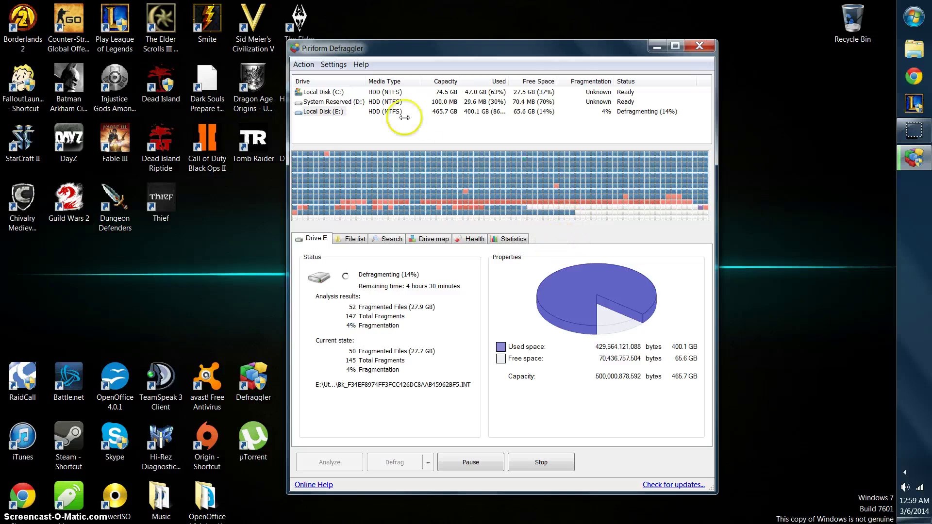
{"action": "left_click", "coordinate": [304, 65]}
{"action": "mouse_move", "coordinate": [325, 65]}
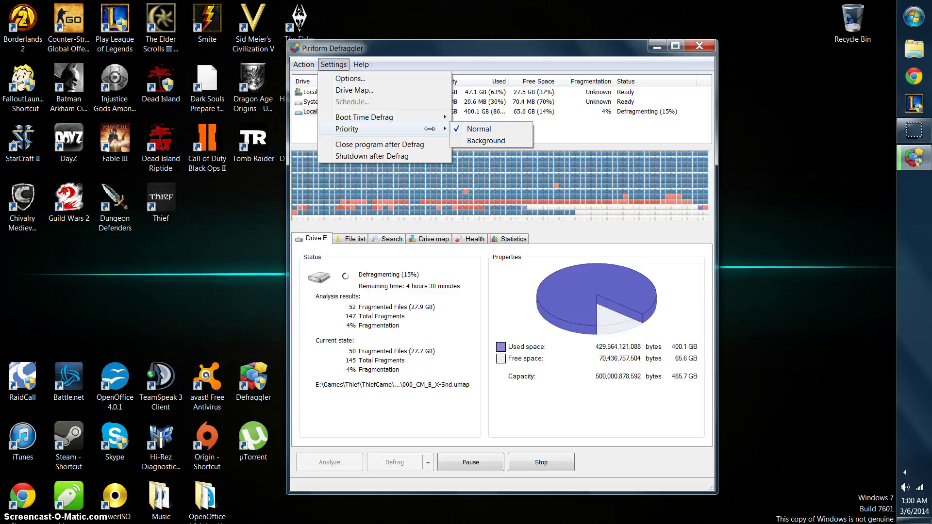
{"action": "left_click", "coordinate": [628, 235]}
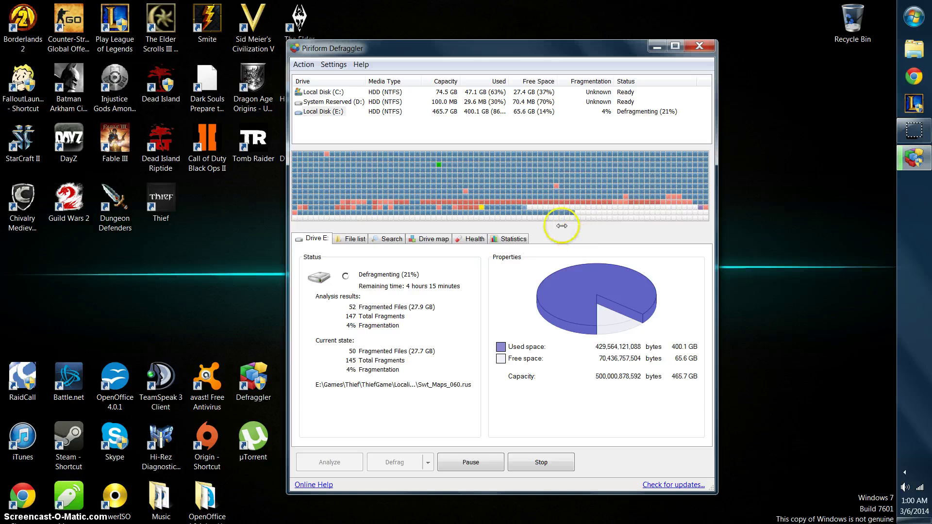
{"action": "left_click", "coordinate": [304, 64]}
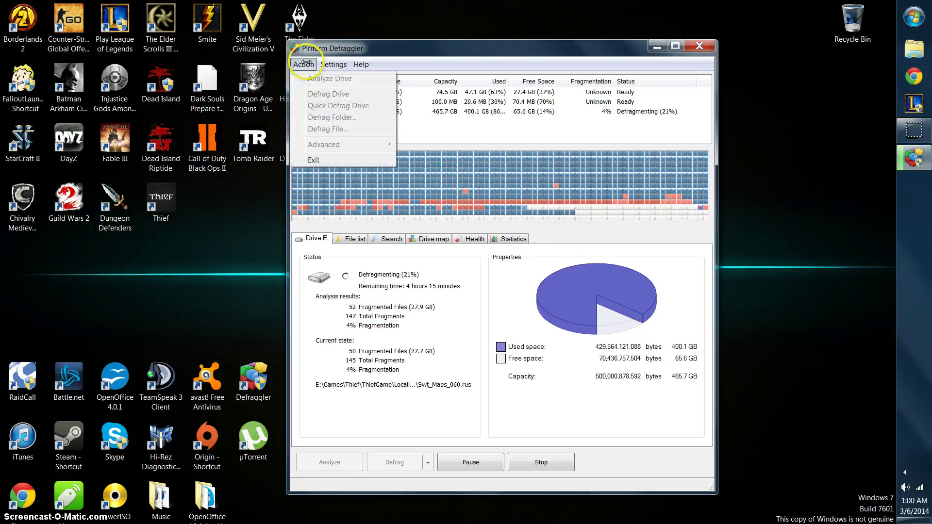
{"action": "left_click", "coordinate": [304, 64]}
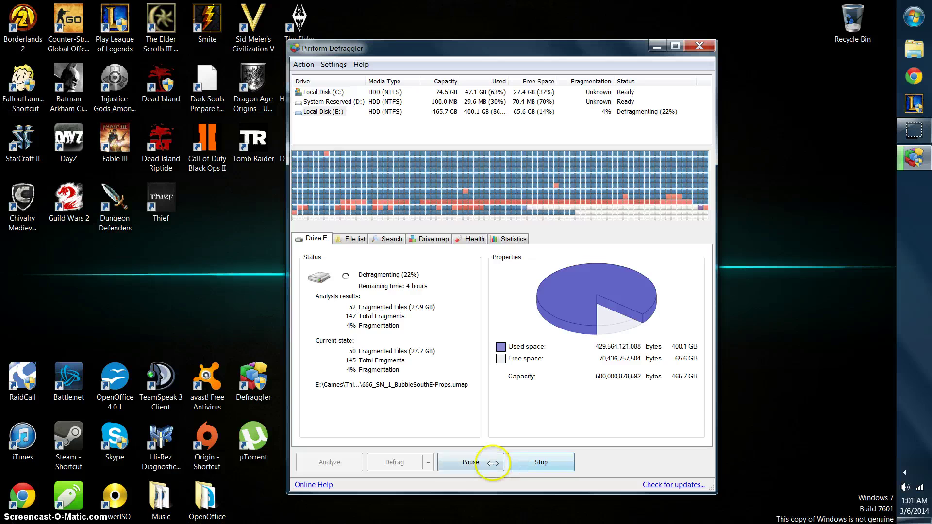
Pause and stop the running defragmentation of Local Disk (E:)
{"action": "left_click", "coordinate": [472, 463]}
{"action": "left_click", "coordinate": [541, 462]}
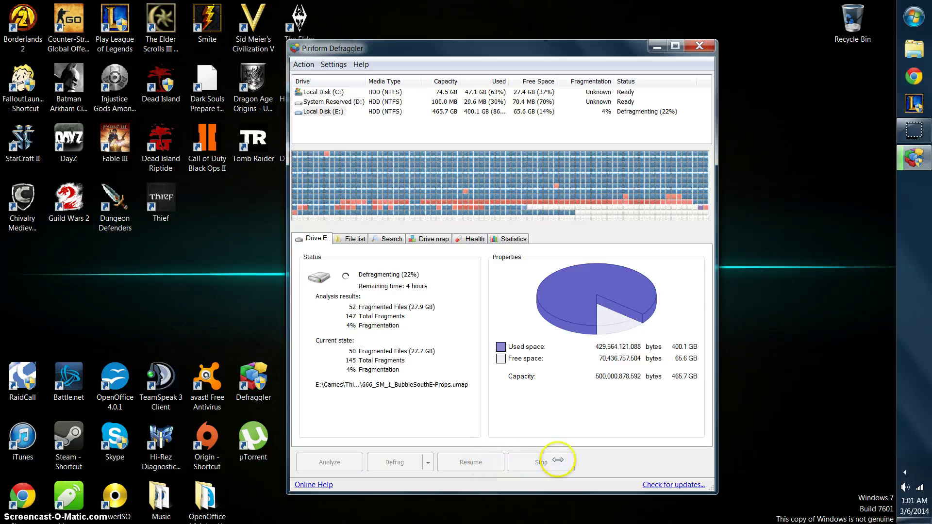